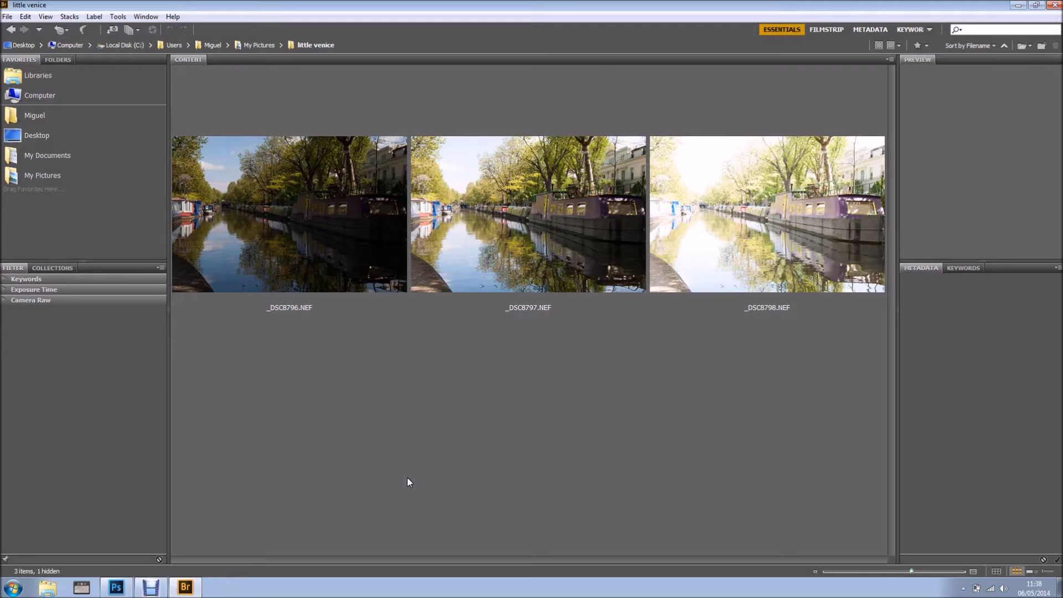
Select all three bracketed canal photos in Bridge and send them to Merge to HDR Pro
left_click(351, 217)
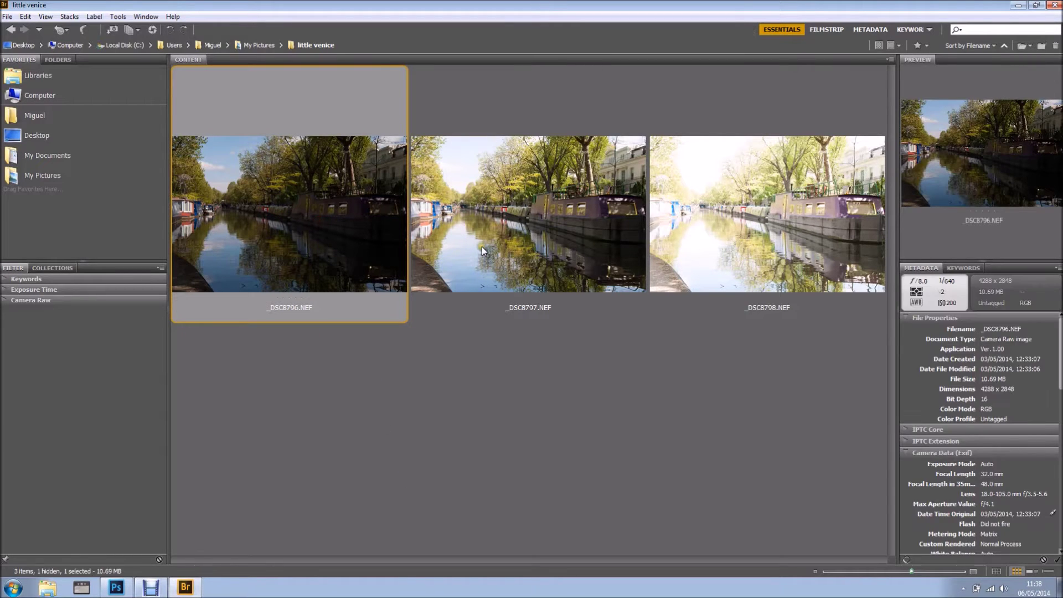
key("ctrl+a")
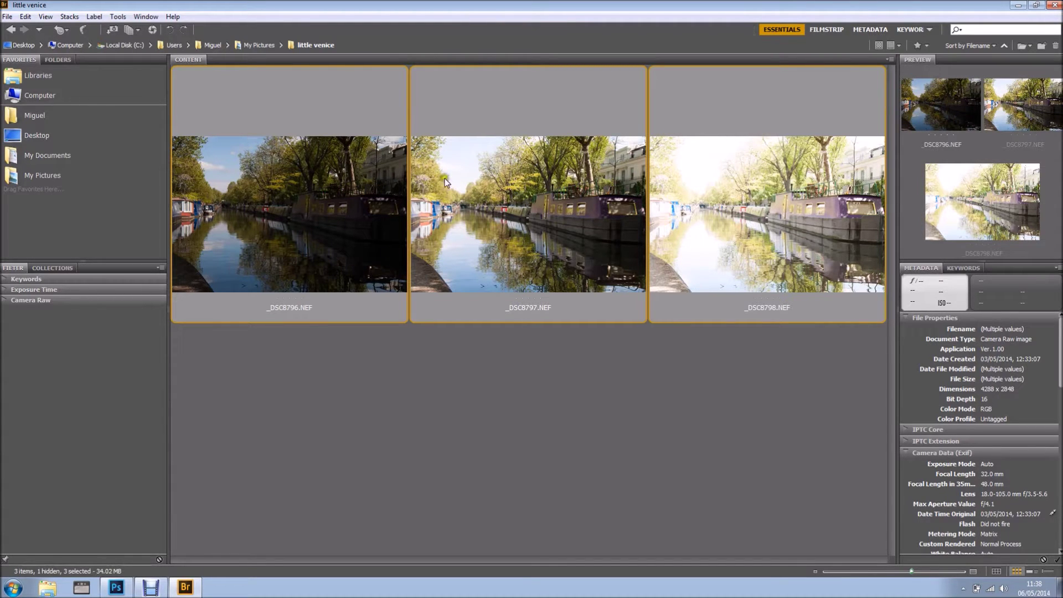
left_click(119, 16)
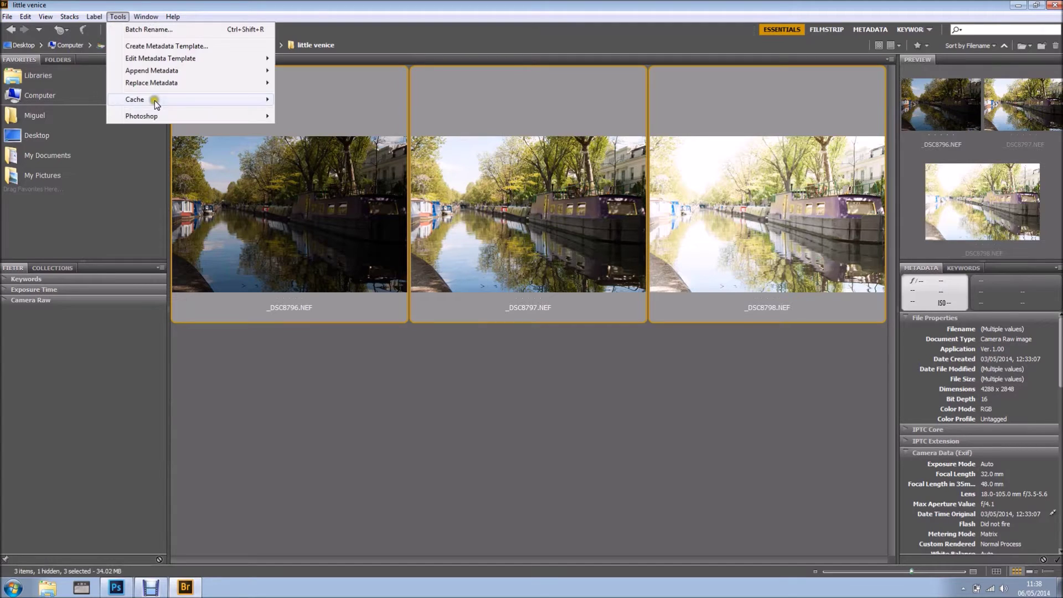
mouse_move(158, 116)
left_click(331, 178)
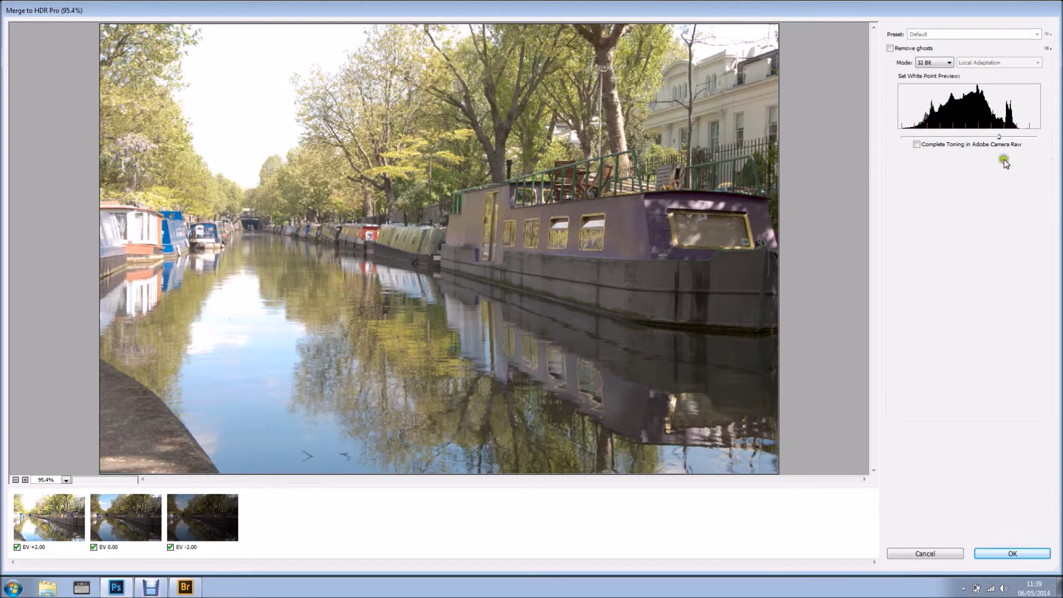
Enable Remove ghosts with EV 0.00 as base, tick Complete Toning in Adobe Camera Raw, and create the HDR
left_click(891, 48)
left_click(128, 510)
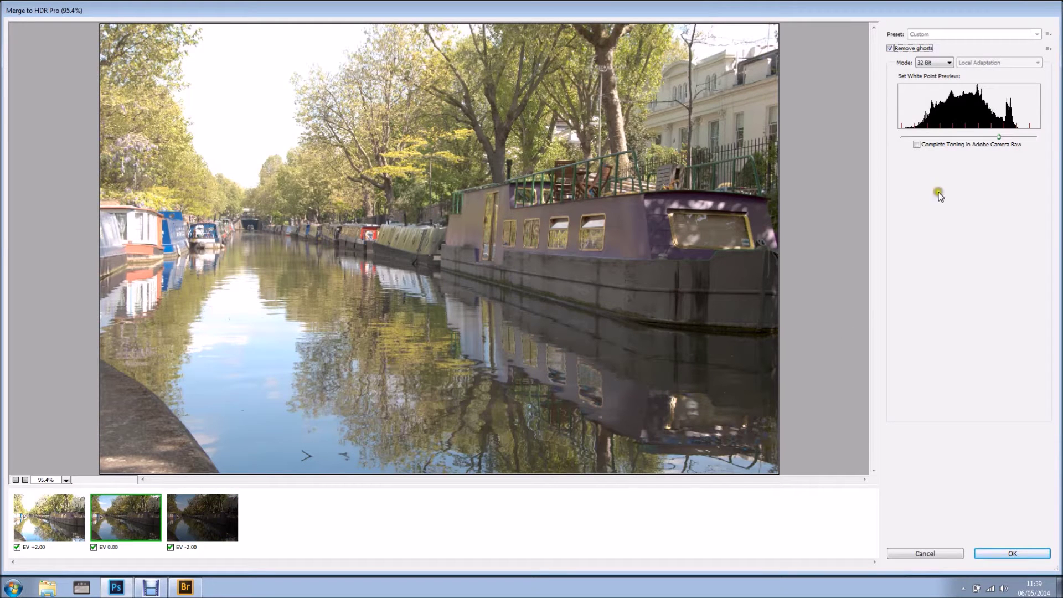
left_click(917, 145)
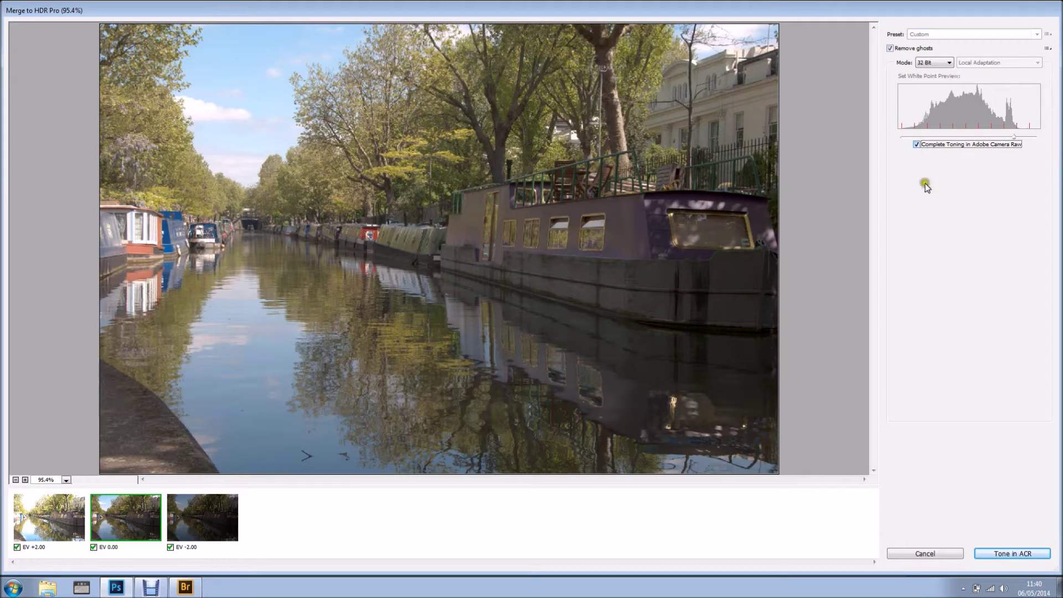
left_click(1023, 556)
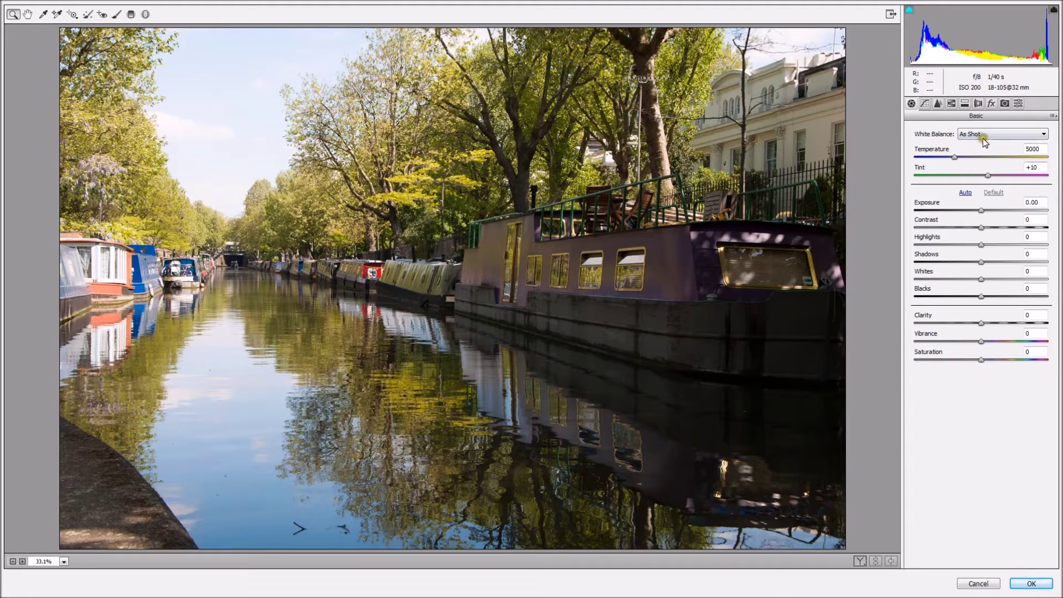
Set the white balance preset to Cloudy
left_click(984, 134)
left_click(985, 172)
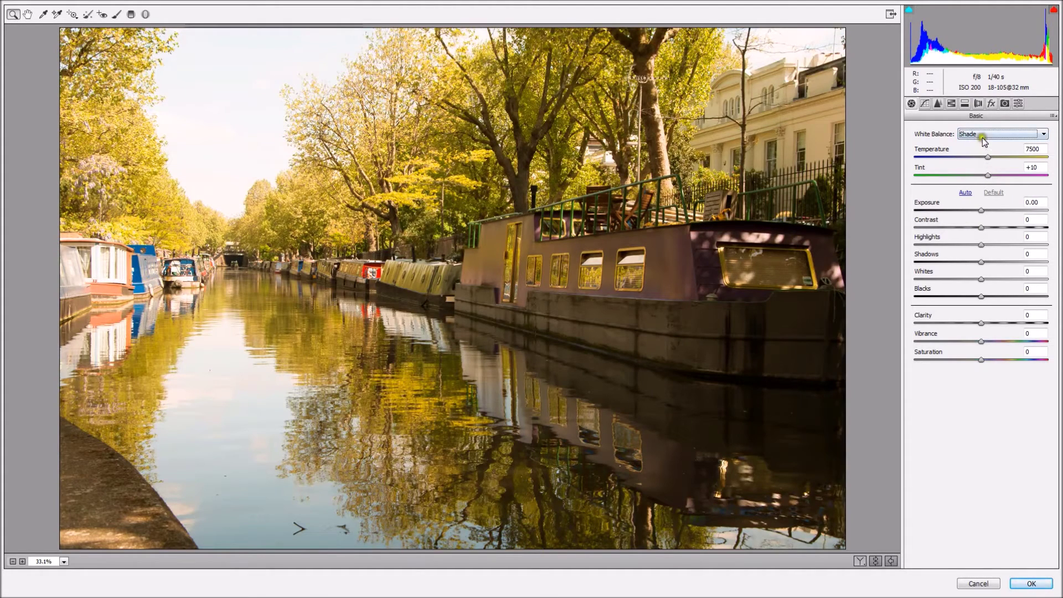
scroll(984, 138, "up", 1)
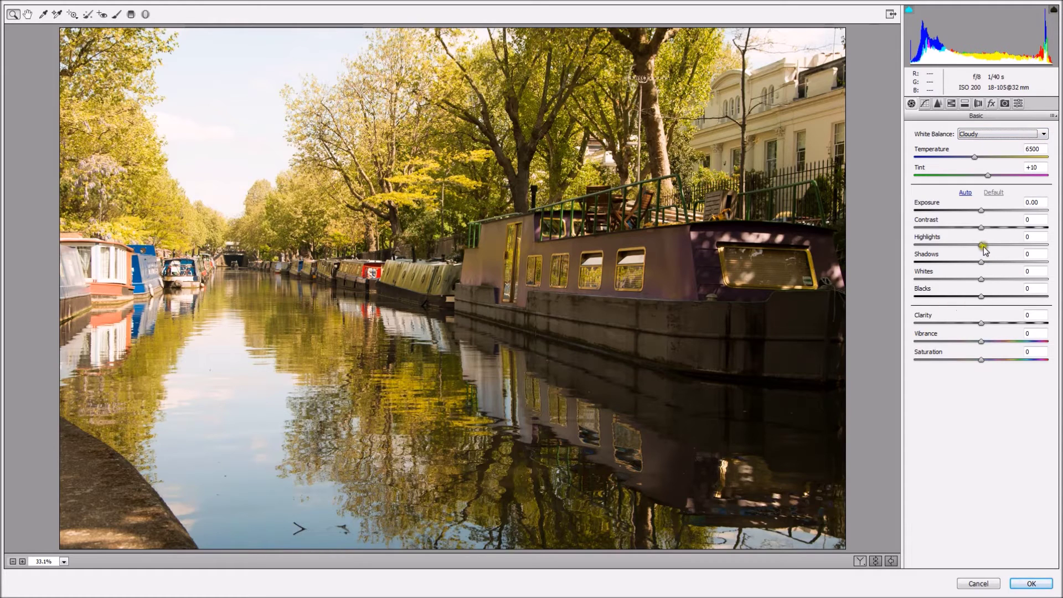
Set Highlights to -100, Shadows to +49 and Exposure to -0.90
left_click_drag(984, 251, 897, 244)
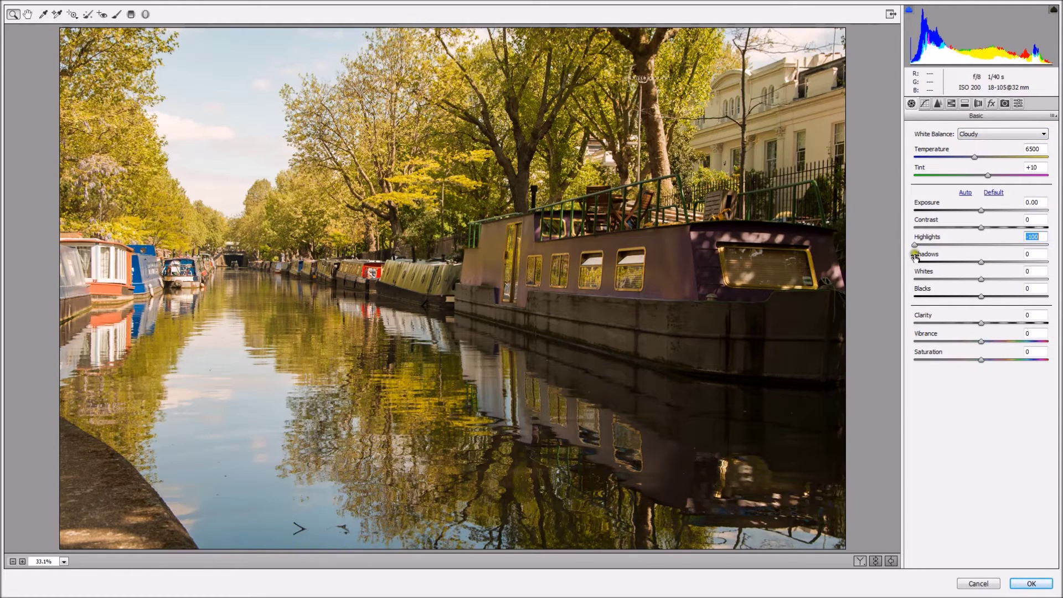
left_click_drag(981, 262, 1009, 264)
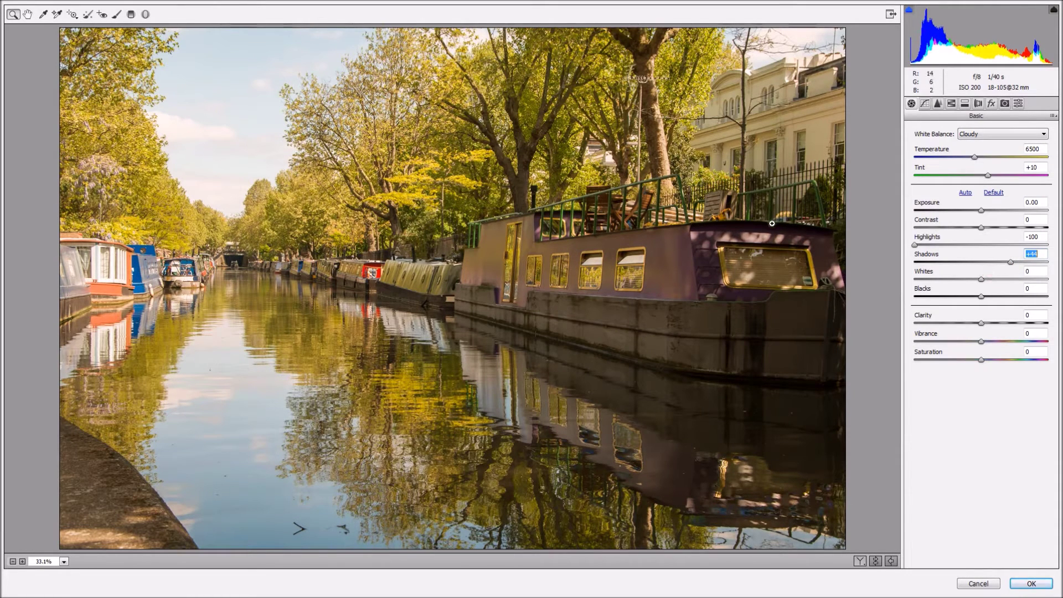
left_click_drag(982, 211, 979, 212)
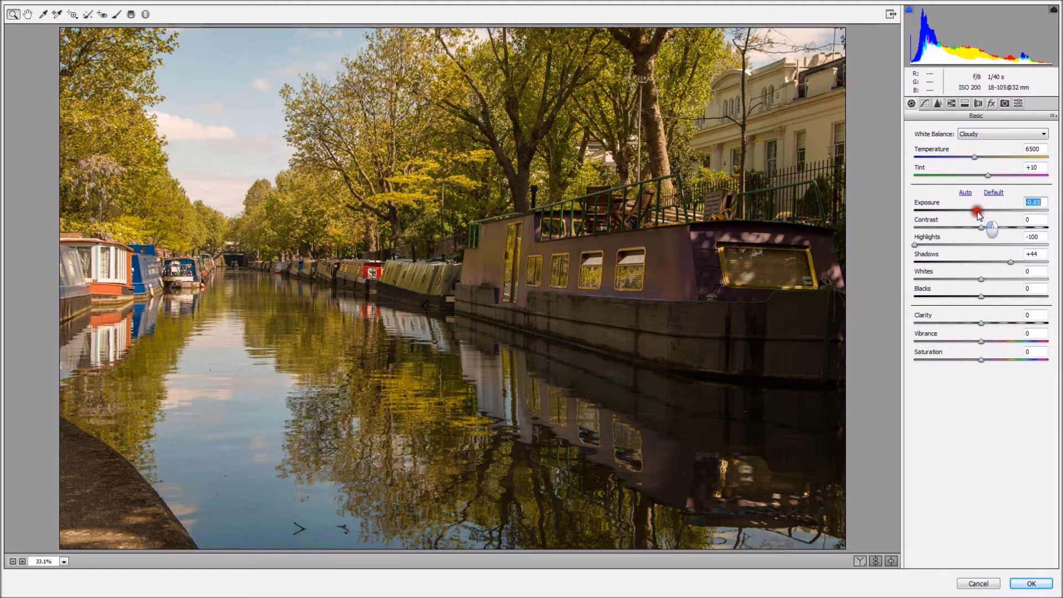
left_click_drag(978, 211, 976, 215)
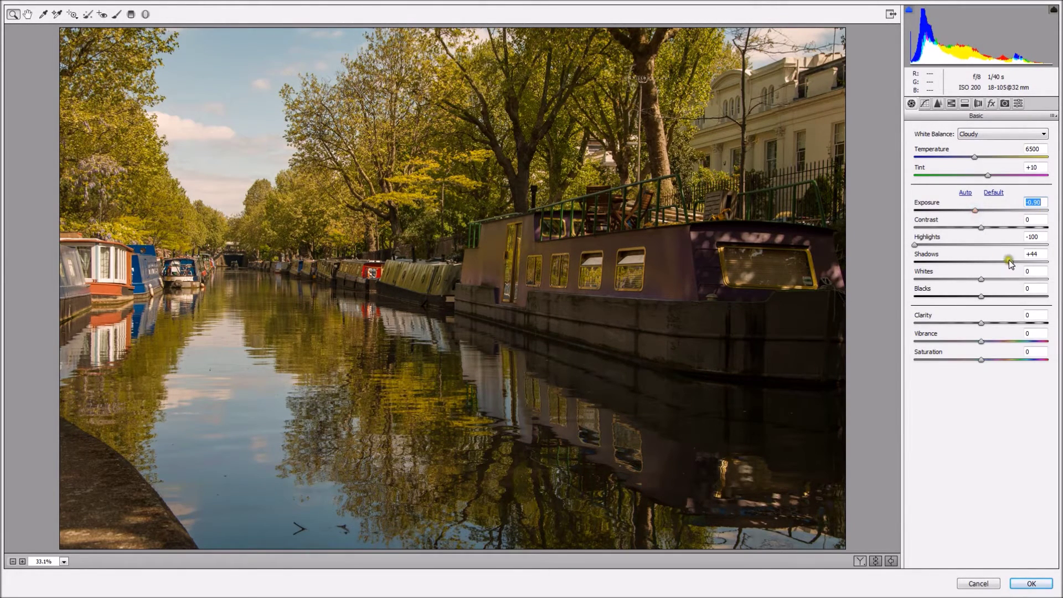
left_click_drag(1011, 262, 1022, 266)
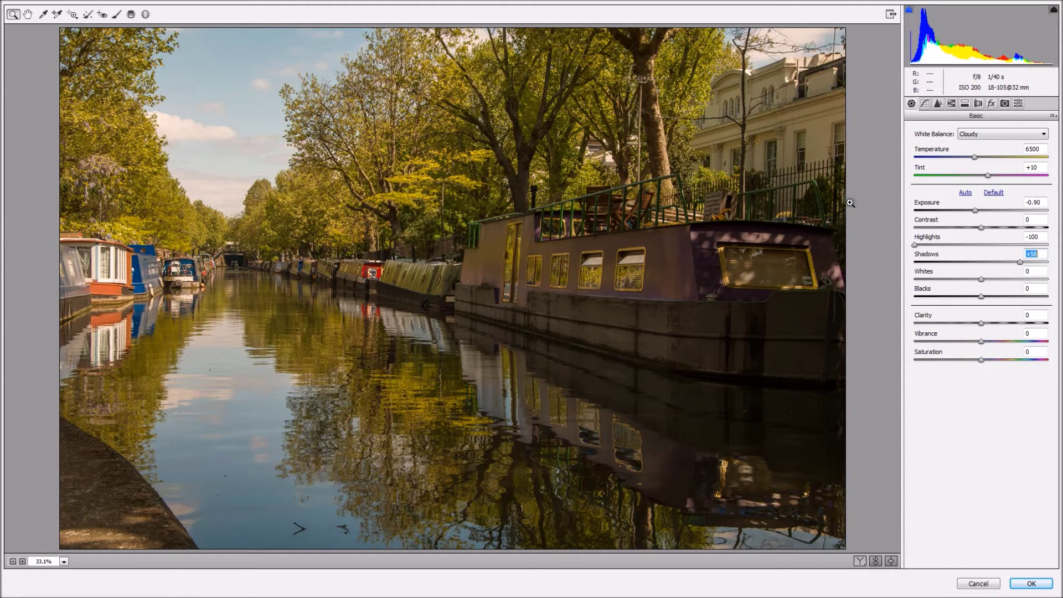
left_click(951, 104)
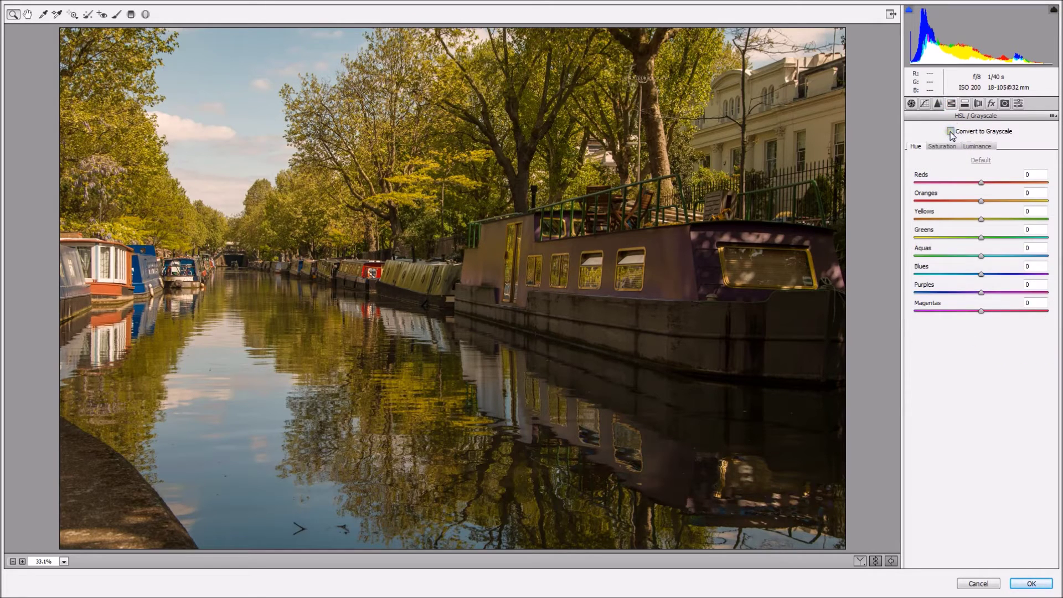
Convert to grayscale and mix Oranges -47, Yellows -15, Greens -40, Aquas -100, Blues -75, Purples -100, Magentas -100
left_click(951, 132)
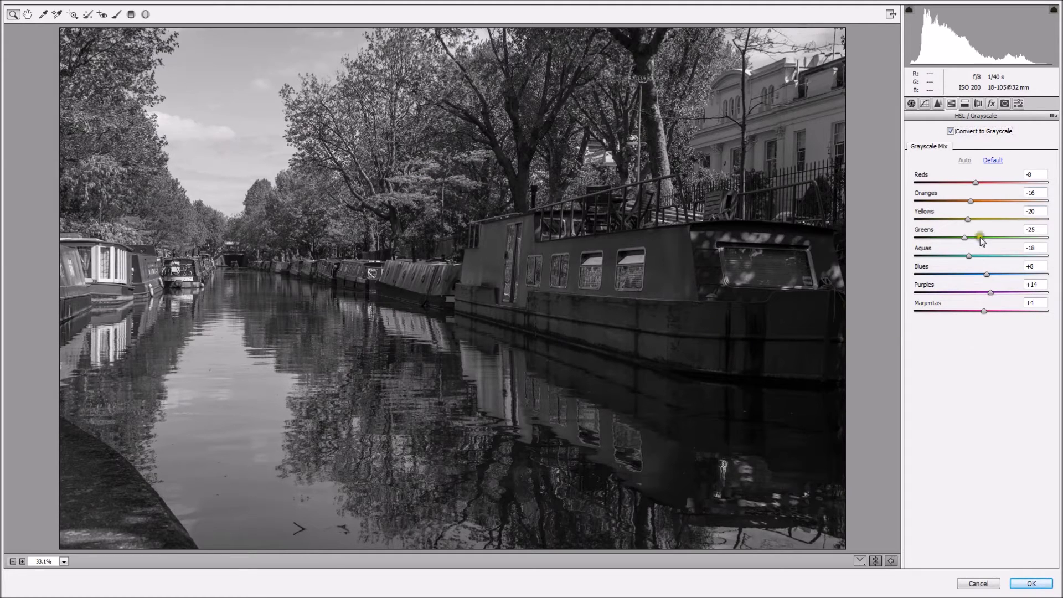
left_click(975, 183)
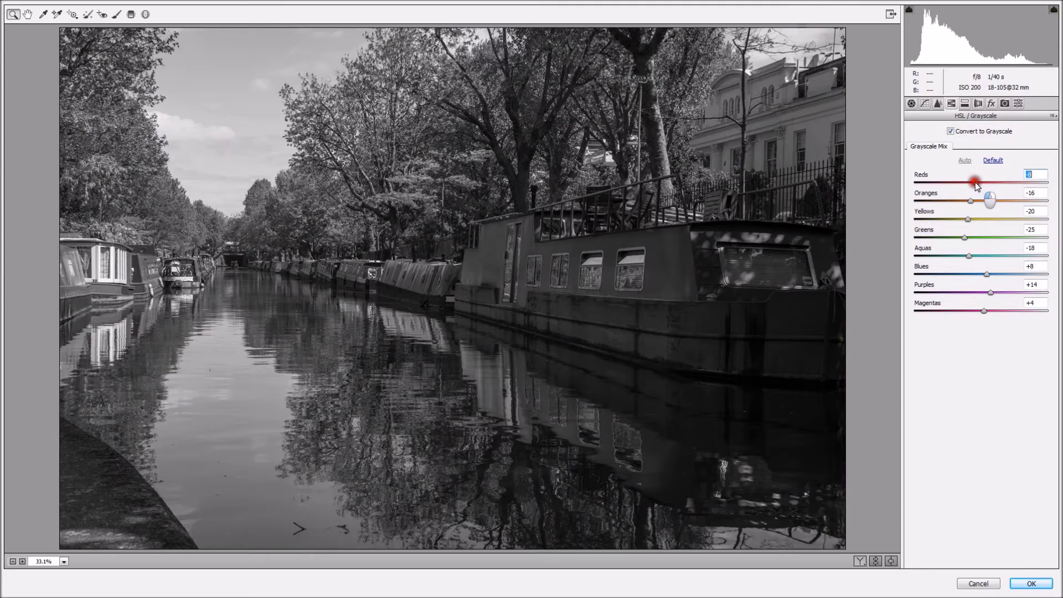
mouse_move(975, 183)
left_mouse_down()
mouse_move(899, 183)
mouse_move(1034, 186)
mouse_move(890, 204)
mouse_move(963, 198)
mouse_move(904, 200)
mouse_move(950, 199)
mouse_move(951, 225)
mouse_move(976, 222)
left_mouse_up()
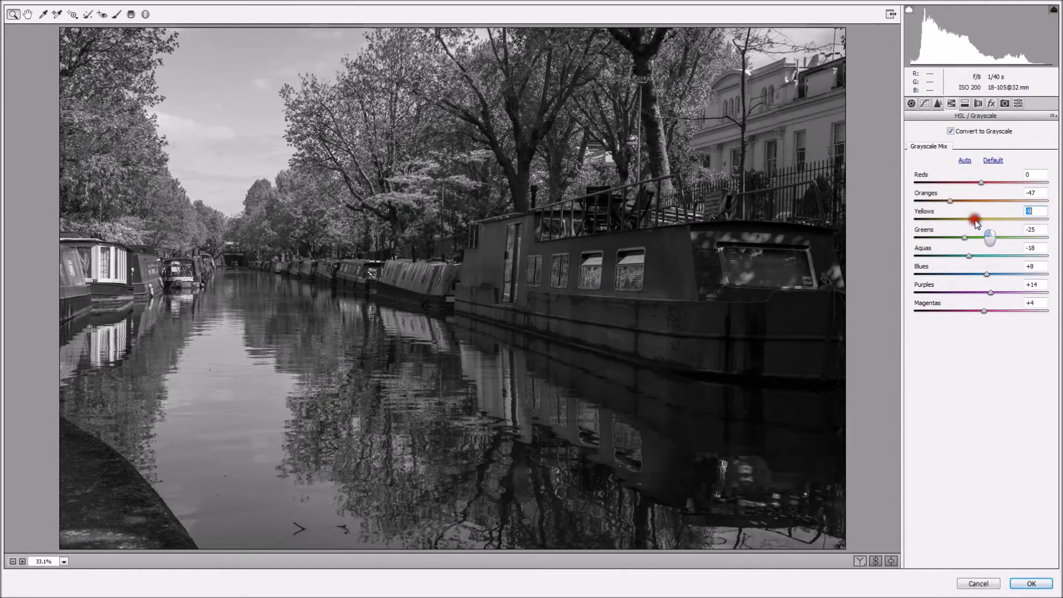
left_click_drag(976, 222, 972, 220)
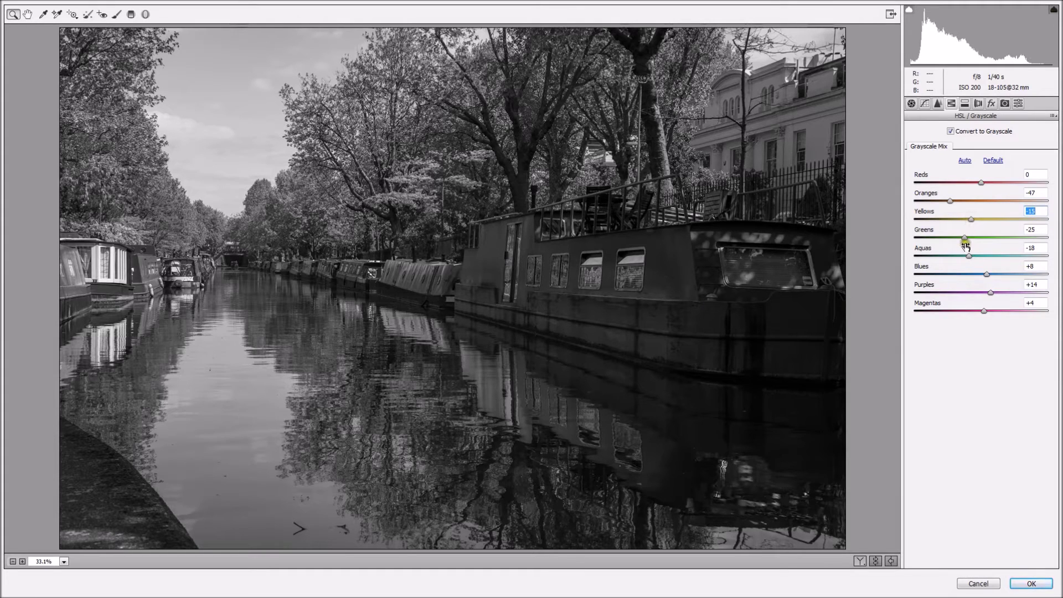
left_click_drag(966, 239, 910, 260)
left_click_drag(983, 276, 930, 276)
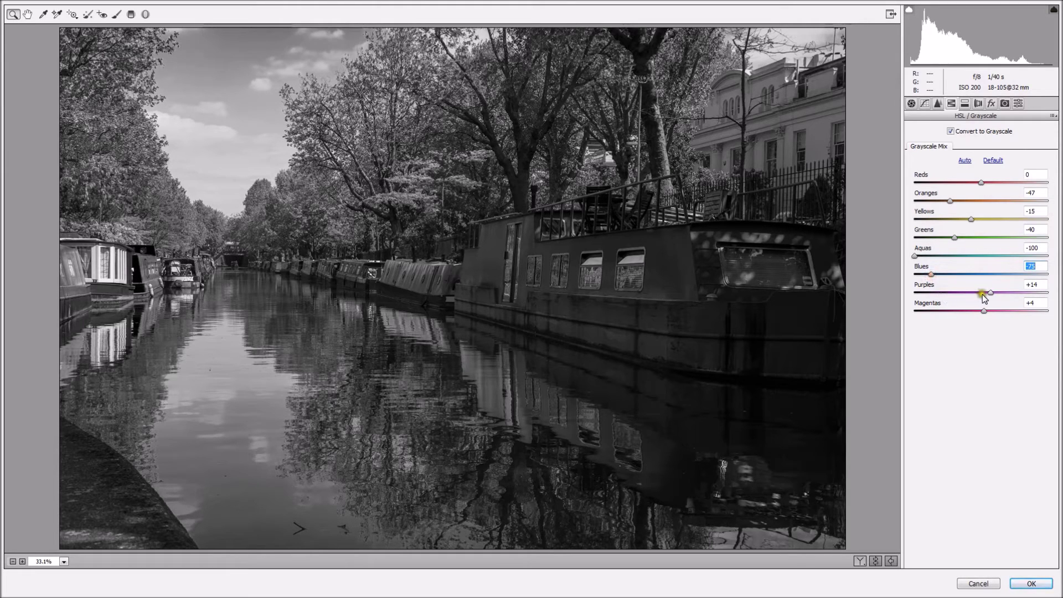
left_click_drag(991, 292, 907, 302)
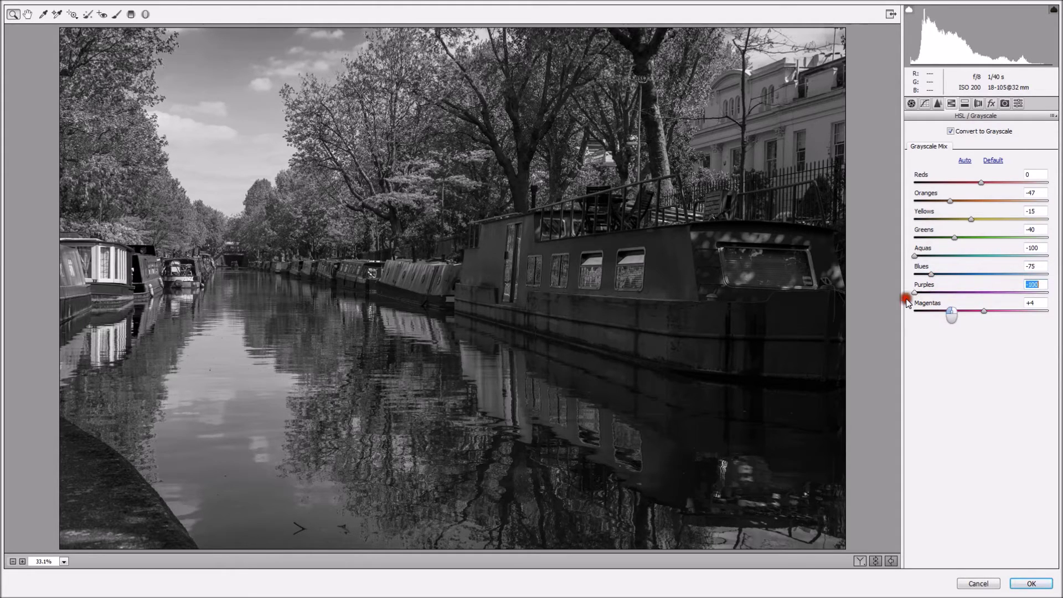
left_click_drag(984, 310, 896, 316)
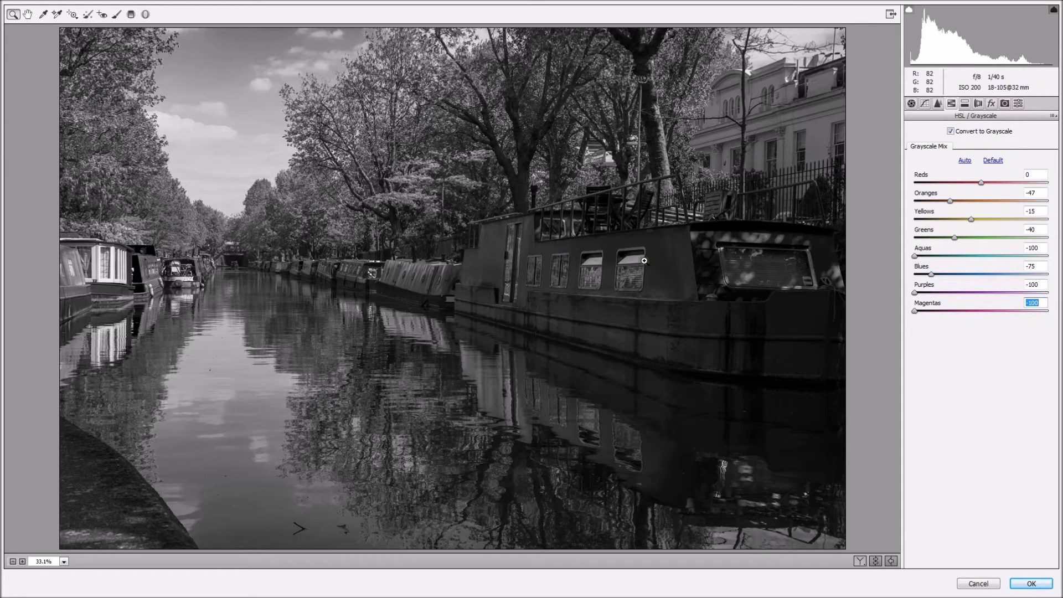
left_click(912, 104)
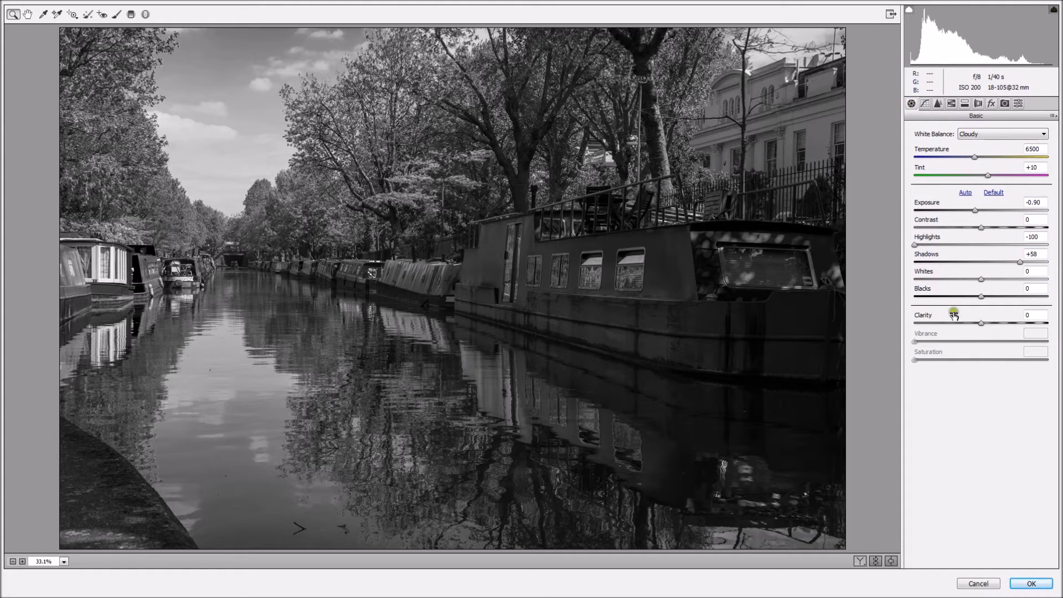
Raise Clarity in stages up to +100 on the black-and-white canal image
left_click_drag(984, 325, 1007, 325)
left_click_drag(981, 324, 1015, 327)
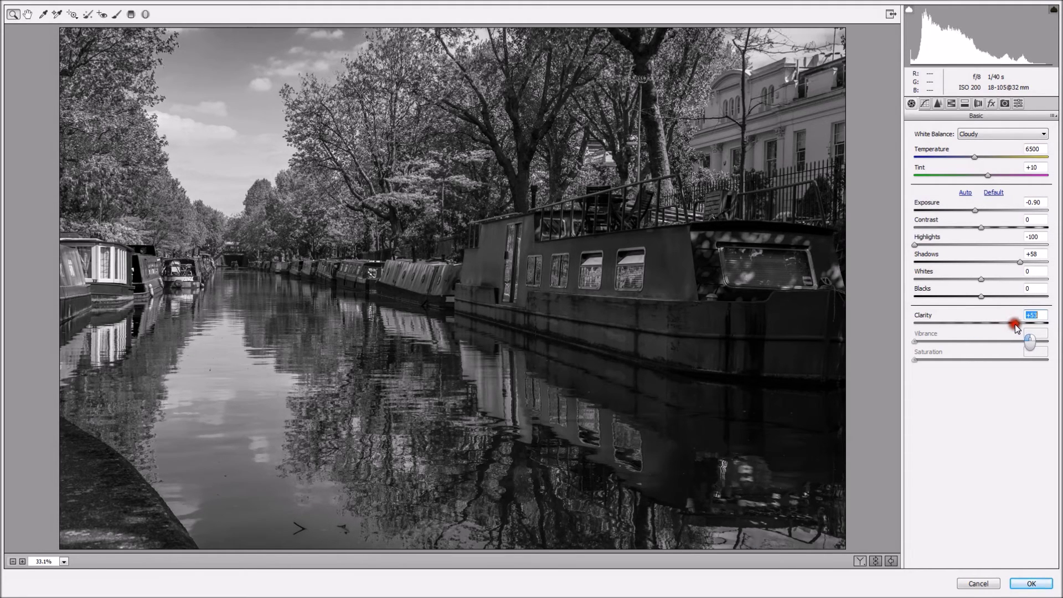
left_click_drag(1017, 326, 1056, 328)
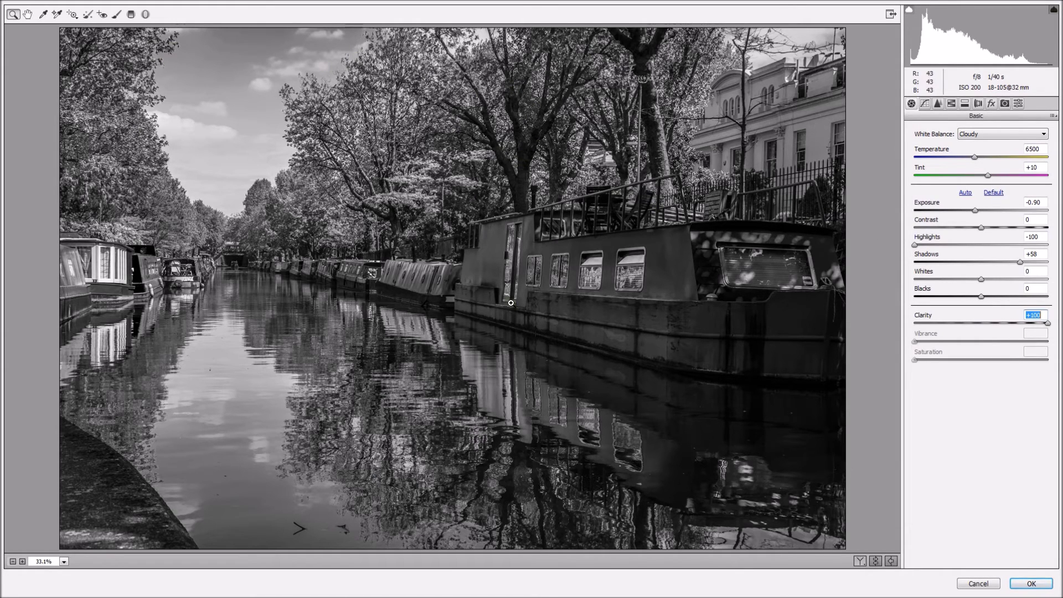
left_click(982, 282, "alt")
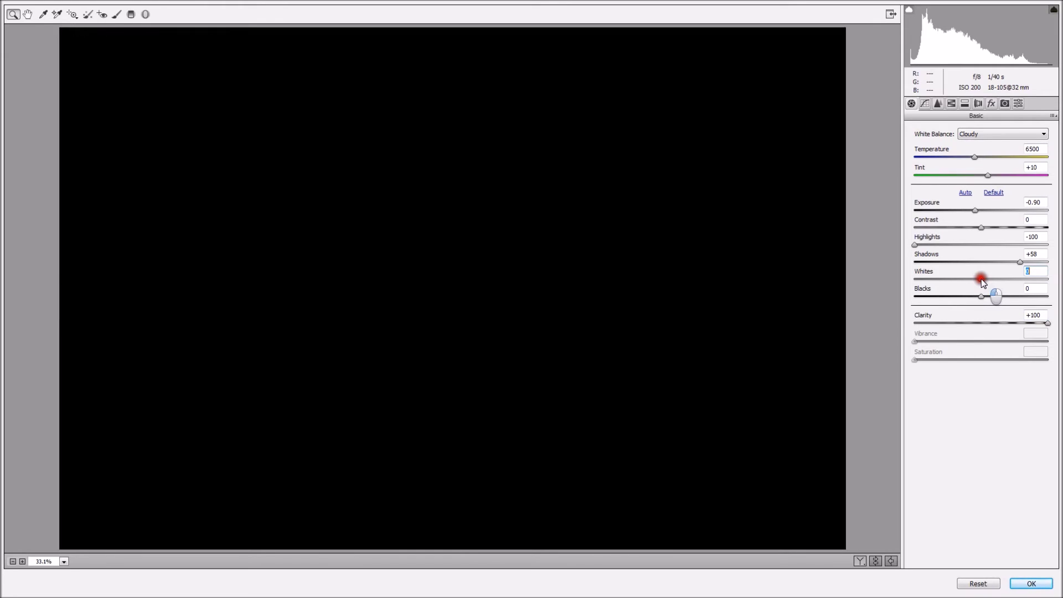
Raise Whites to +28 and pull Blacks slightly negative while watching the clipping preview
left_click_drag(982, 279, 996, 278)
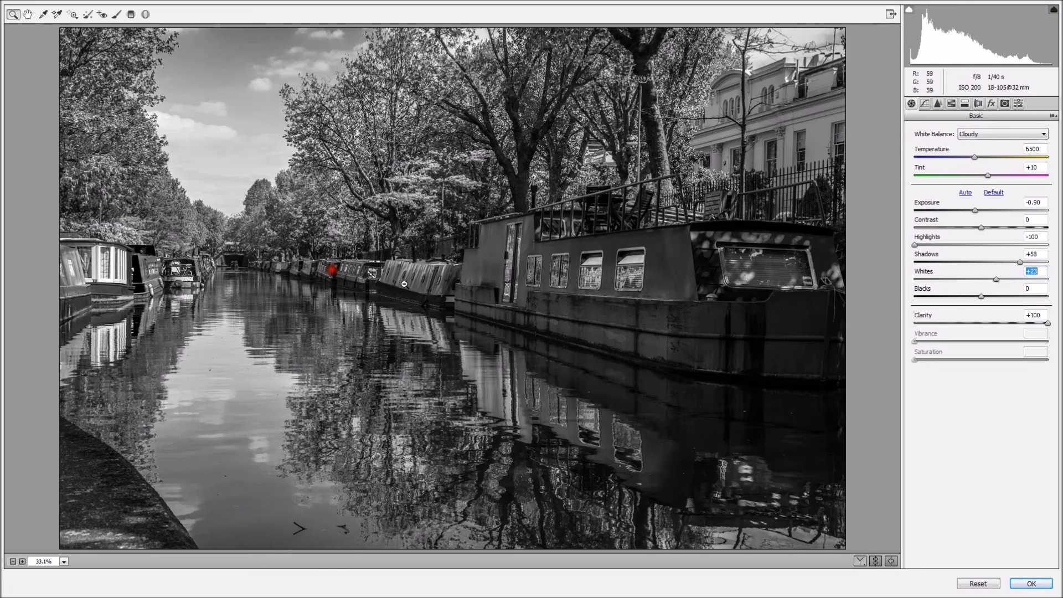
left_click_drag(997, 280, 1003, 282)
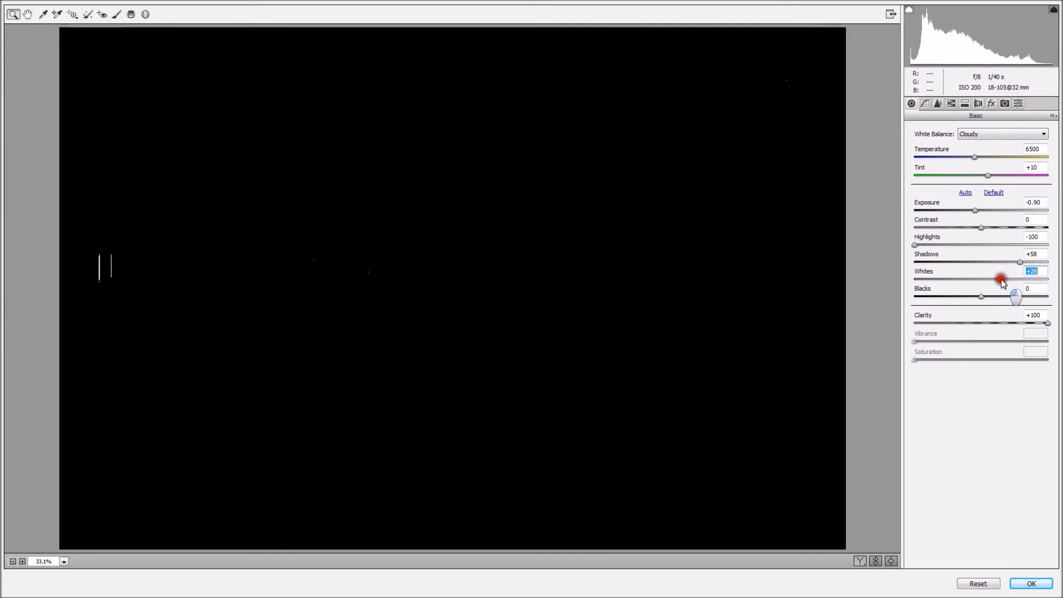
left_click_drag(1002, 283, 1003, 282)
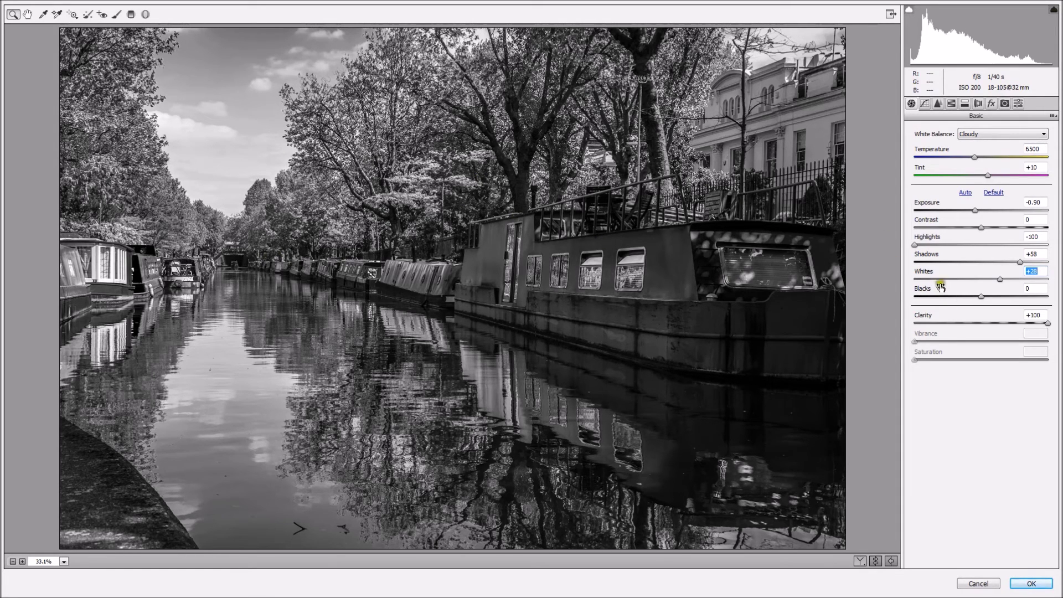
left_click(981, 297, "alt")
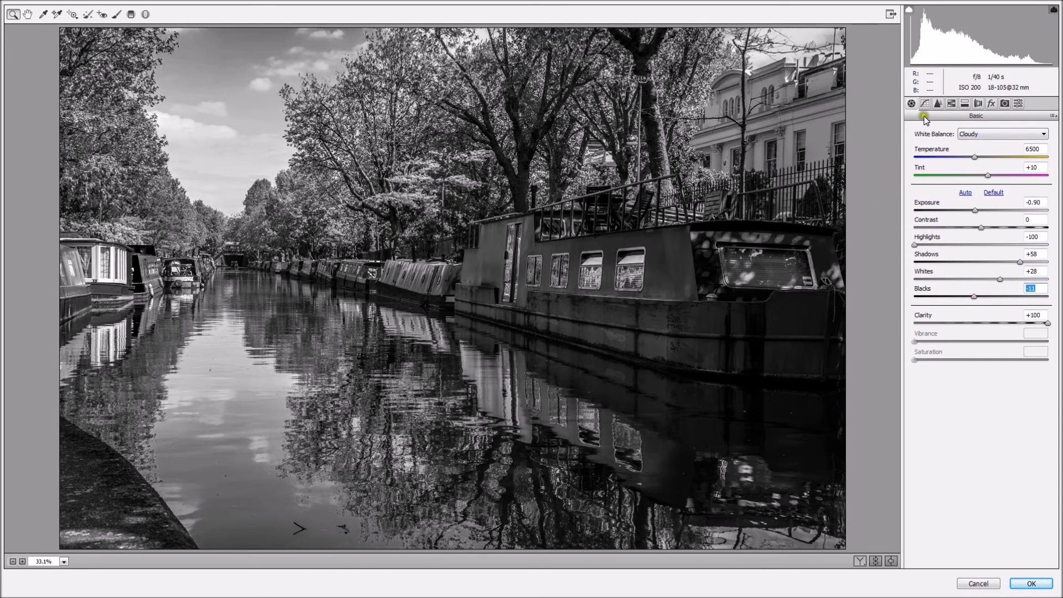
Add a -8 vignette, sharpen with Amount 69 and Masking 66, then compare against the original
left_click(991, 105)
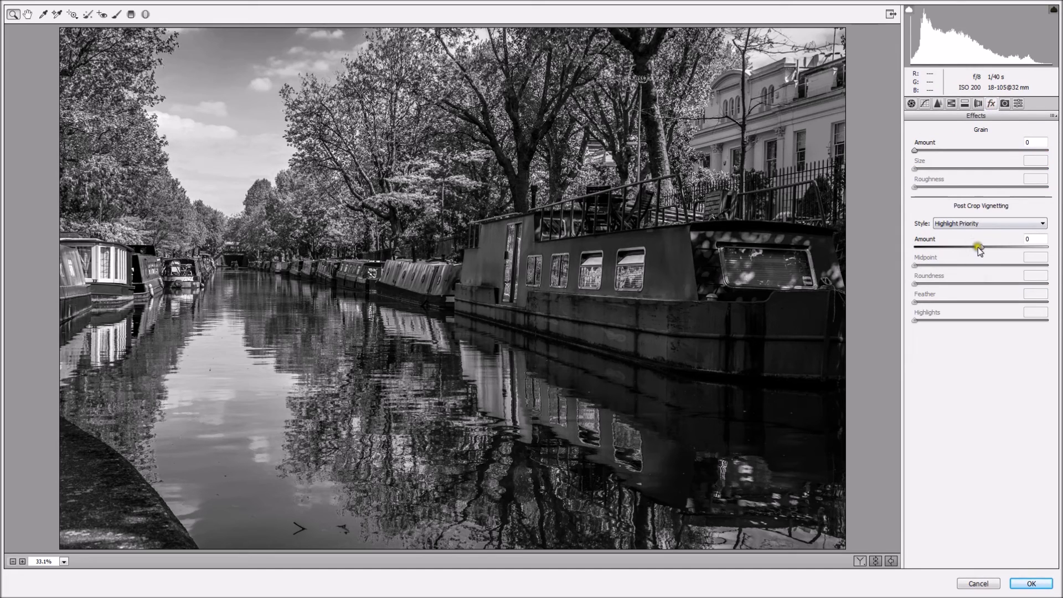
left_click_drag(980, 247, 975, 248)
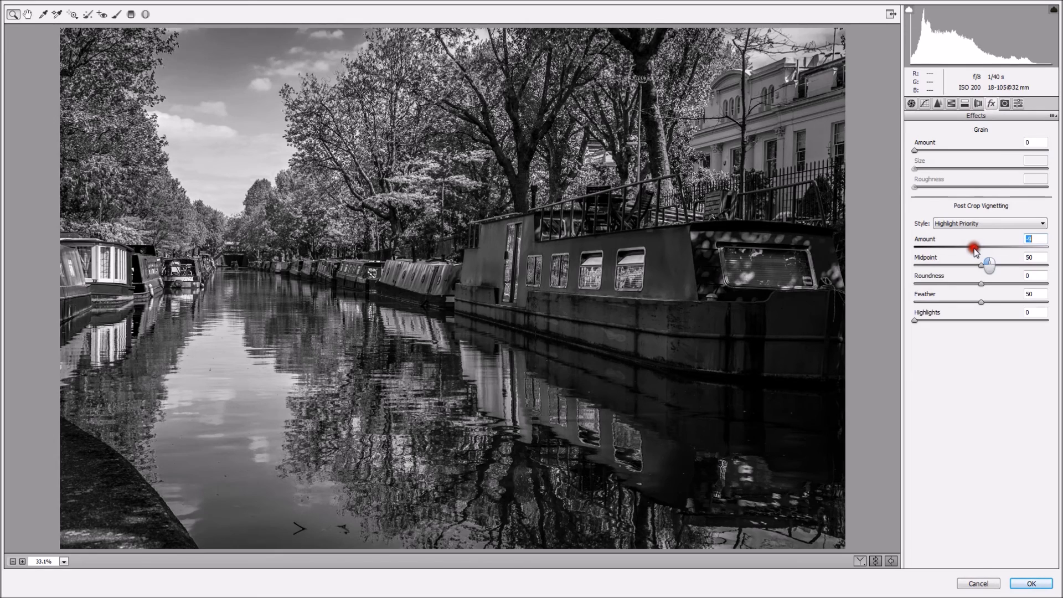
left_click(939, 103)
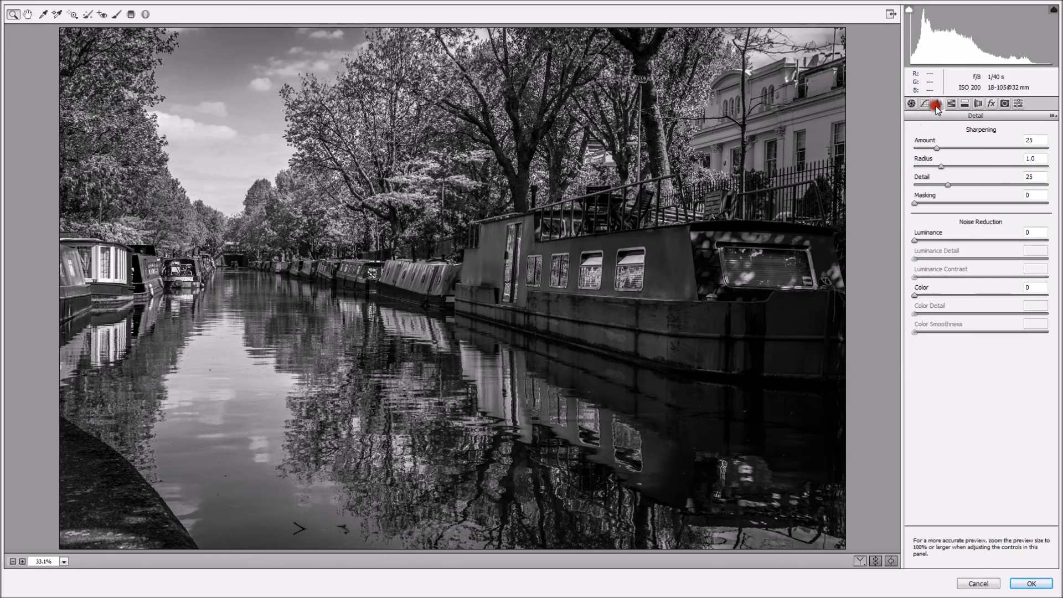
left_click(980, 148)
left_click(915, 203)
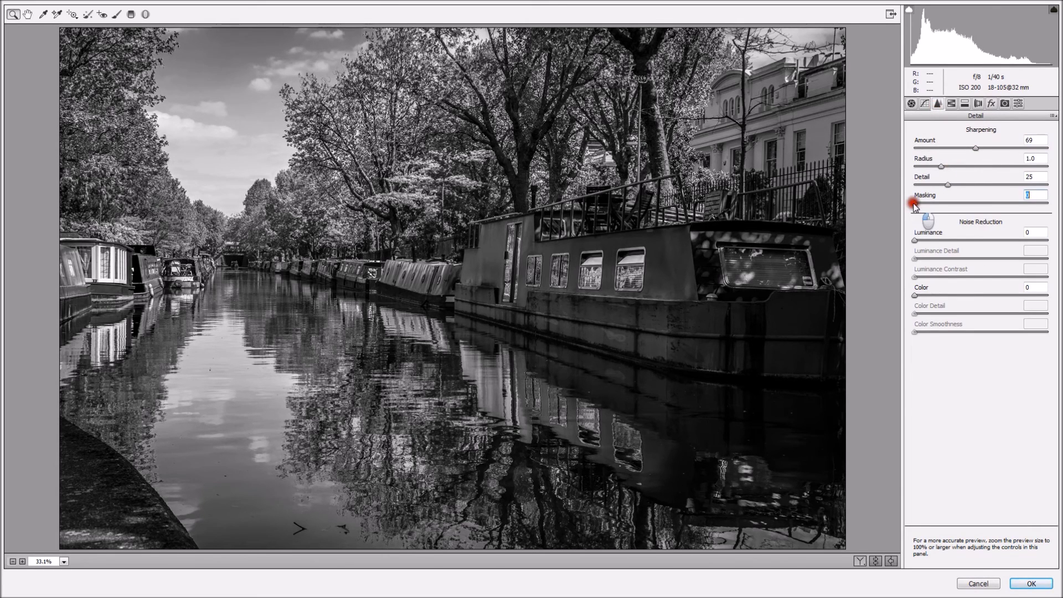
left_click_drag(915, 204, 1003, 203)
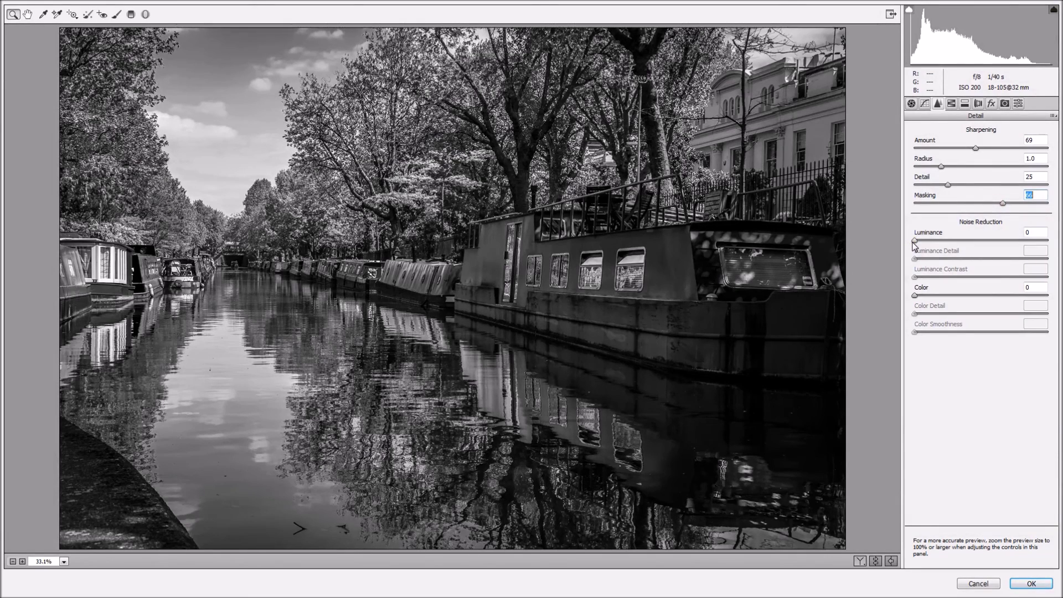
left_click(875, 561)
left_click(876, 561)
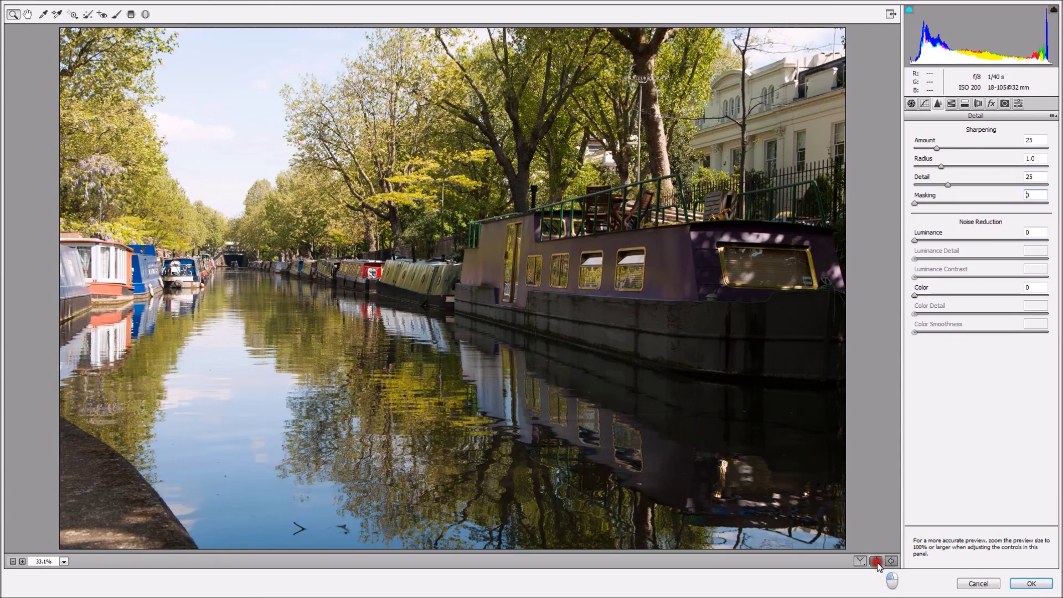